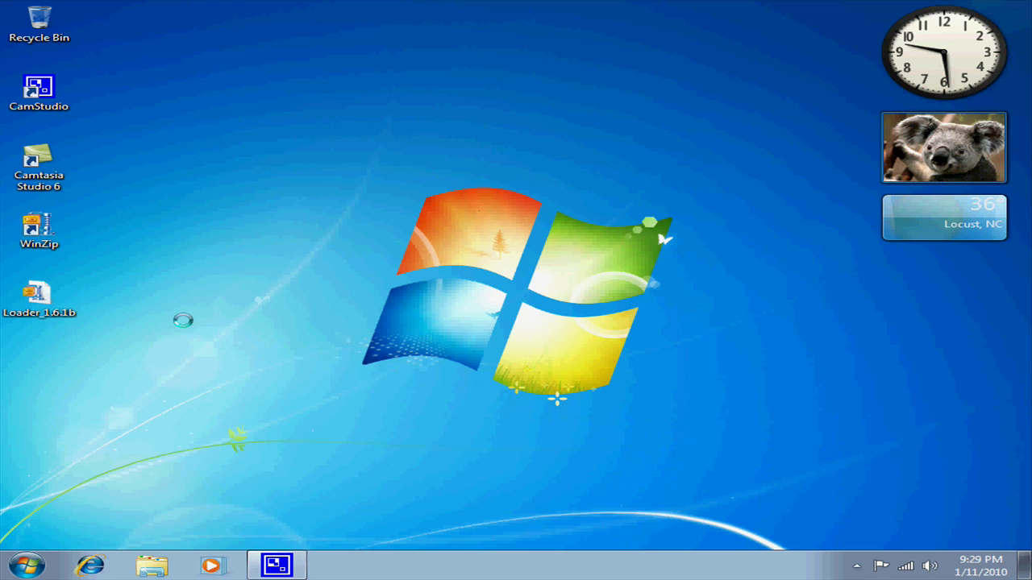
View the computer's System properties, then close the System window
{"action": "key", "text": "super"}
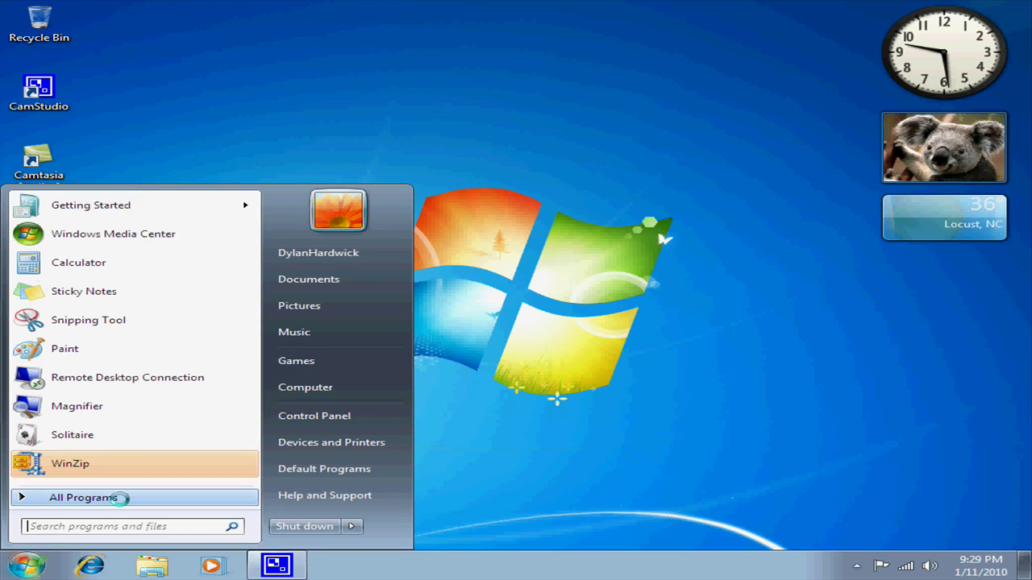
{"action": "right_click", "coordinate": [352, 389]}
{"action": "left_click", "coordinate": [511, 521]}
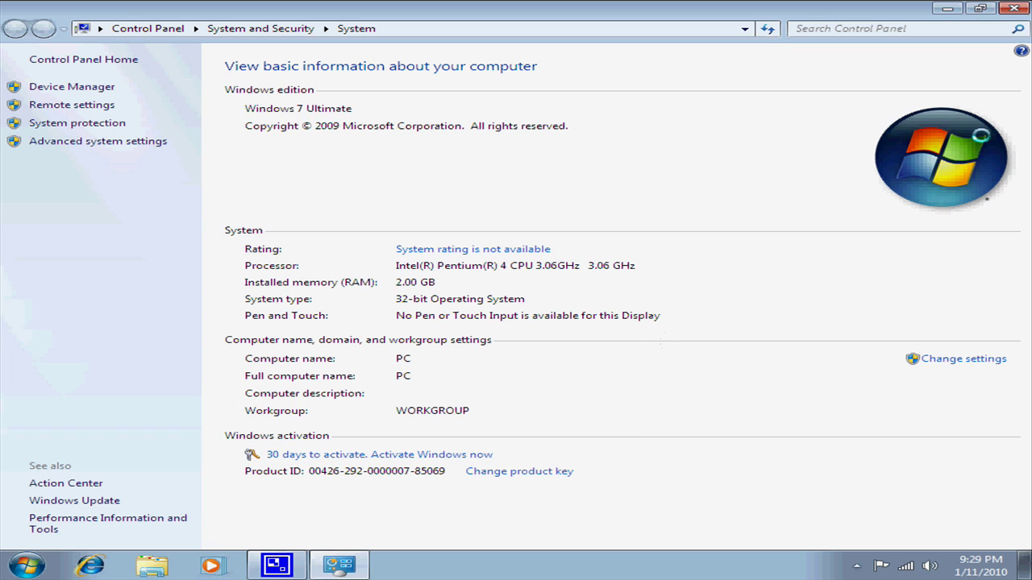
{"action": "left_click", "coordinate": [980, 8]}
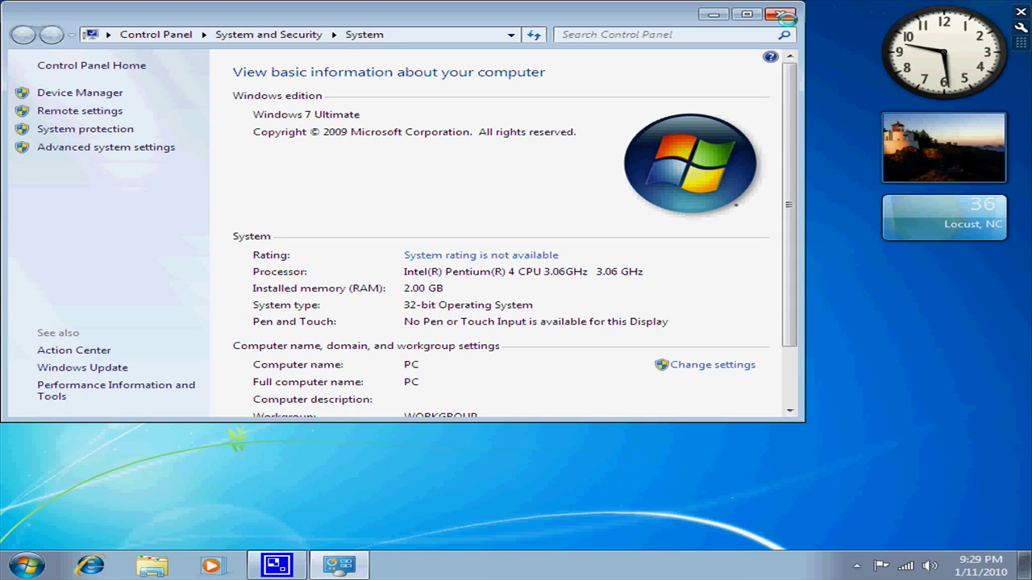
{"action": "left_click", "coordinate": [786, 16]}
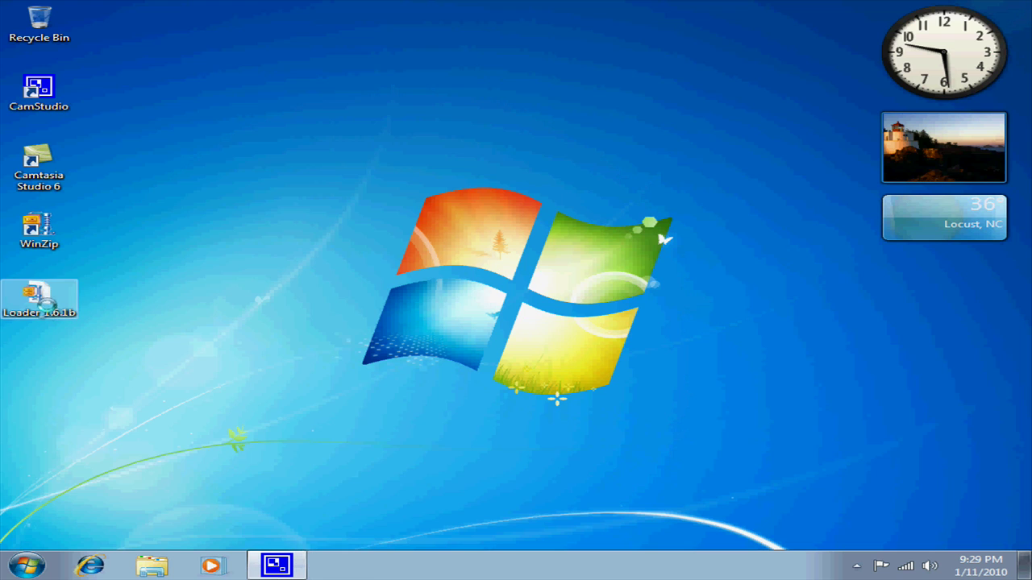
Use WinZip to extract the Loader_1.6.1b desktop archive to a Loader_1.6.1b folder
{"action": "right_click", "coordinate": [41, 305]}
{"action": "left_click", "coordinate": [508, 317]}
{"action": "left_click_drag", "start_coordinate": [191, 405], "coordinate": [61, 263]}
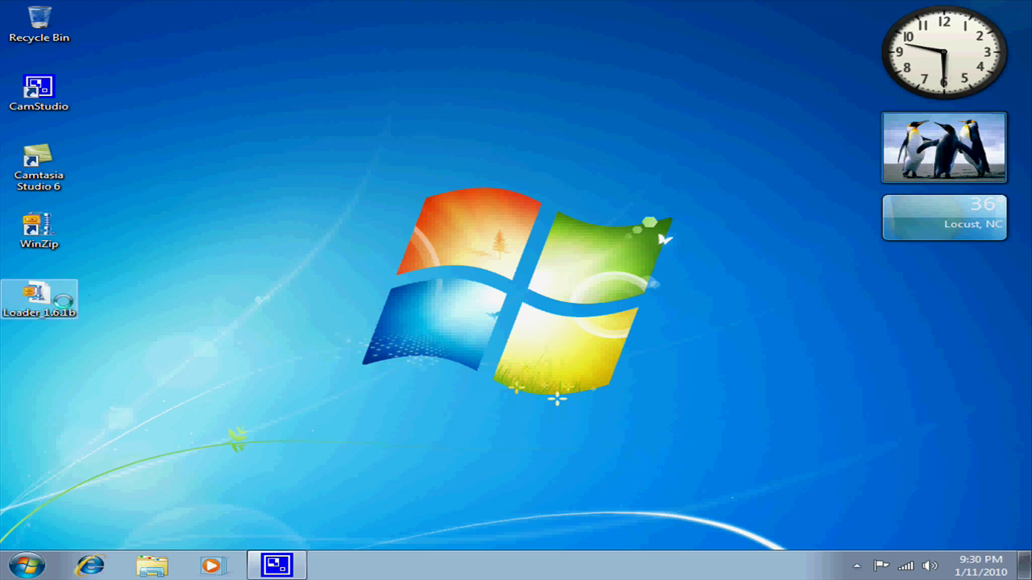
{"action": "right_click", "coordinate": [40, 288]}
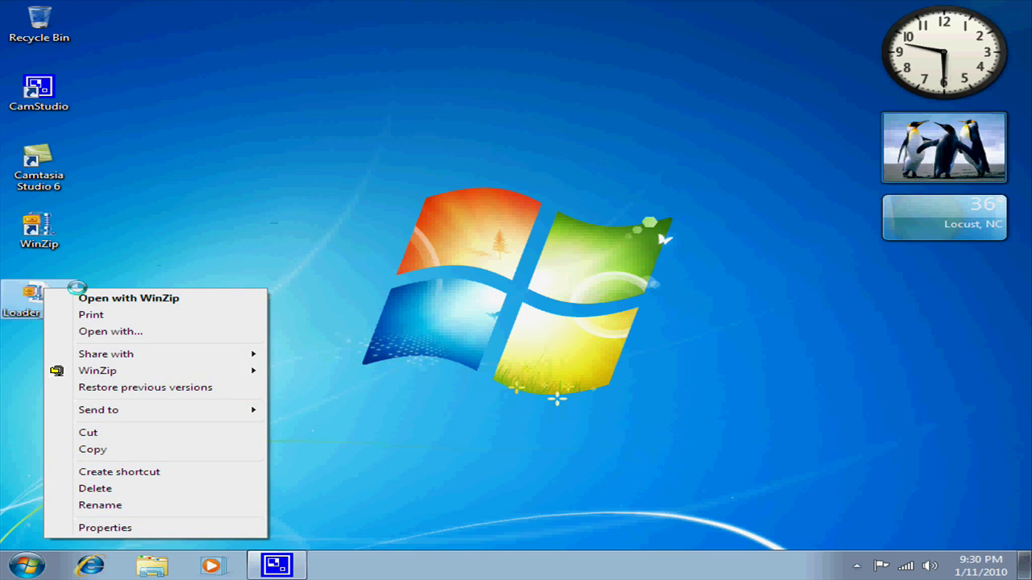
{"action": "left_click", "coordinate": [16, 302]}
{"action": "right_click", "coordinate": [15, 302]}
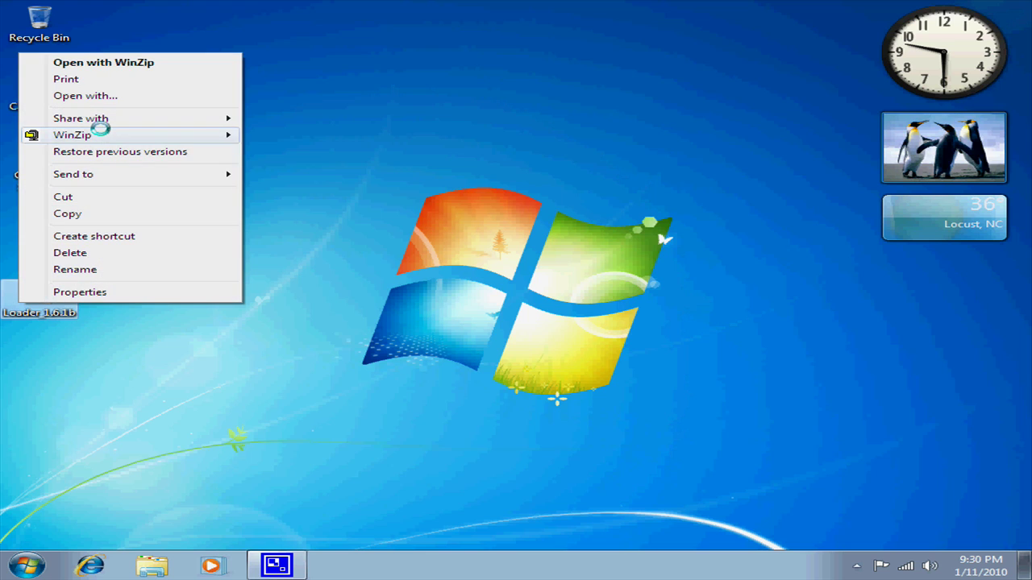
{"action": "mouse_move", "coordinate": [103, 133]}
{"action": "left_click", "coordinate": [312, 168]}
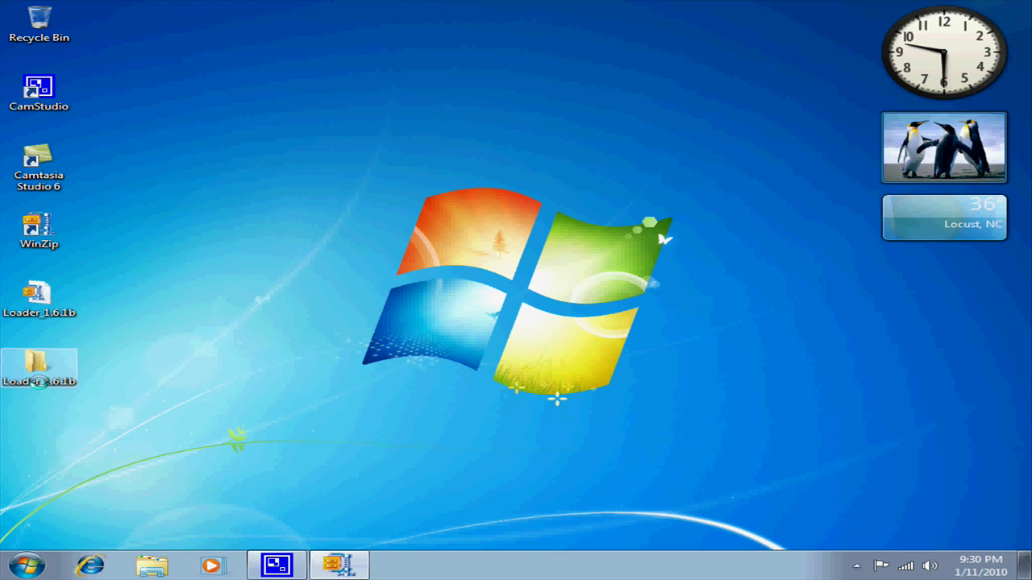
Run Loader.exe from the Loader_1.6.1b folder, allowing it past the security warning
{"action": "double_click", "coordinate": [35, 376]}
{"action": "double_click", "coordinate": [346, 159]}
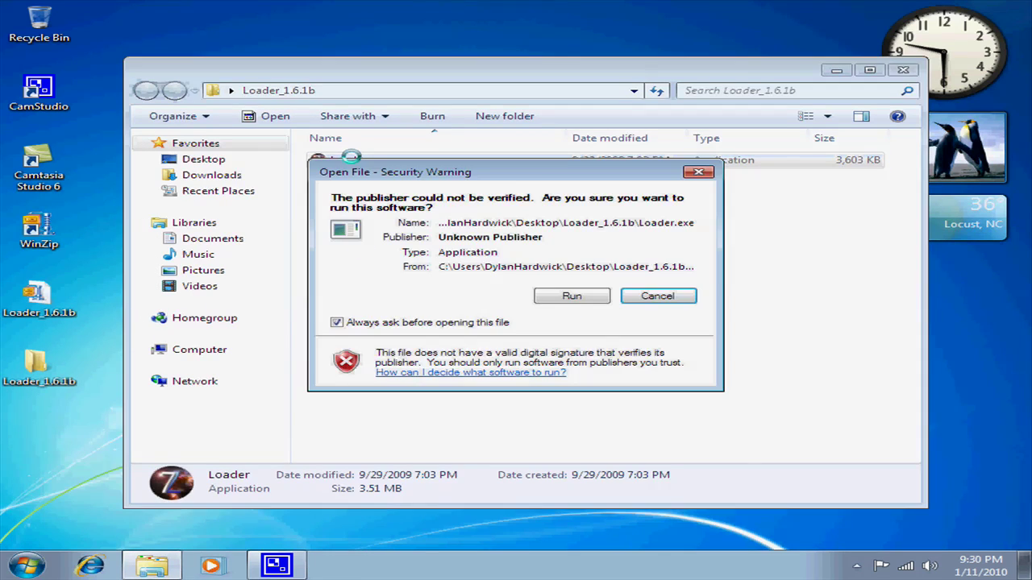
{"action": "left_click", "coordinate": [587, 297]}
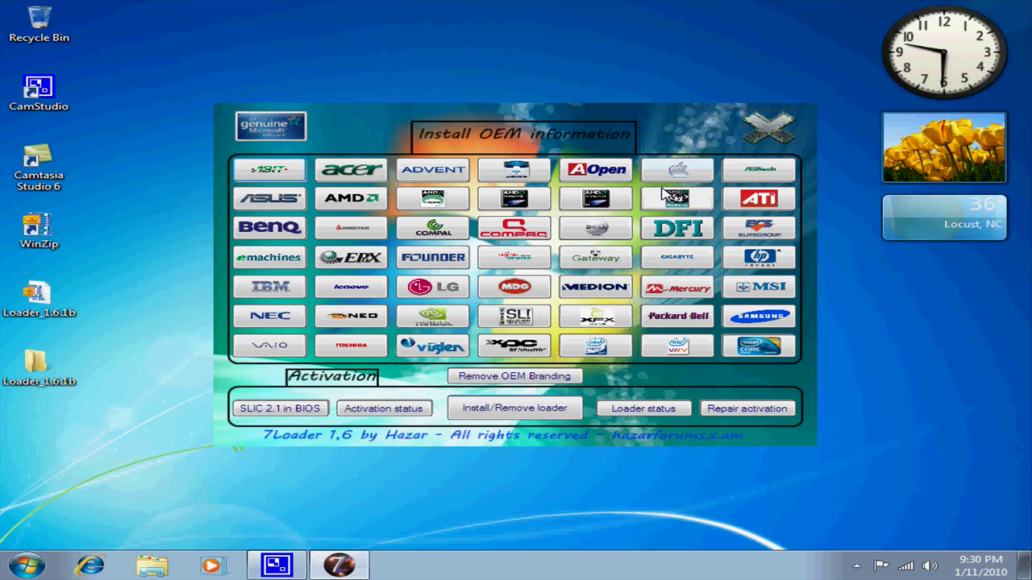
Open System properties, which show Windows 7 Ultimate with 30 days to activate
{"action": "key", "text": "super"}
{"action": "right_click", "coordinate": [333, 386]}
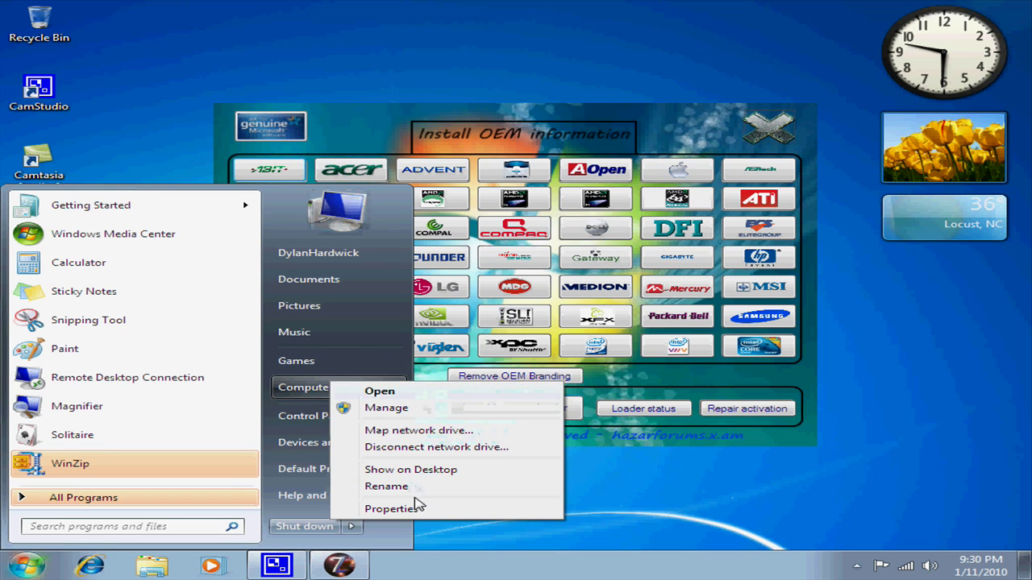
{"action": "left_click", "coordinate": [419, 508]}
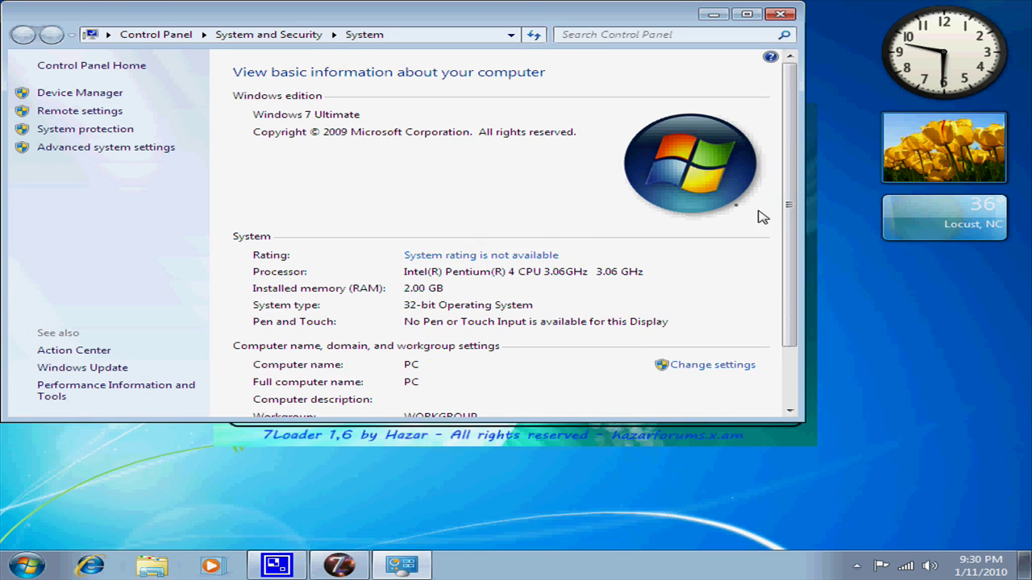
{"action": "scroll", "coordinate": [794, 203], "scroll_direction": "down", "scroll_amount": 2}
{"action": "scroll", "coordinate": [802, 247], "scroll_direction": "up", "scroll_amount": 2}
Maximize the System window, minimize it to reveal 7Loader, then restore it from the taskbar
{"action": "double_click", "coordinate": [604, 18]}
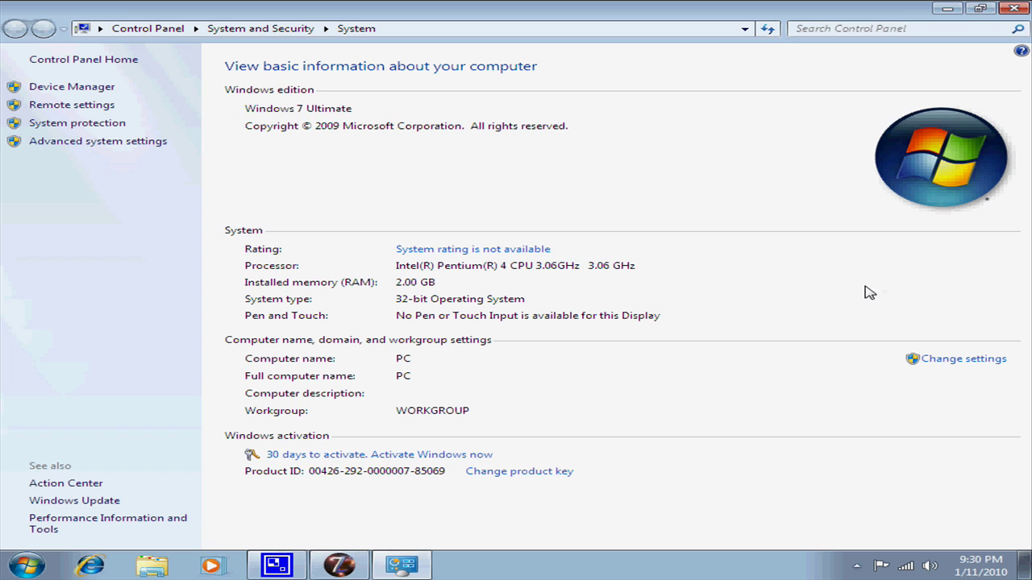
{"action": "left_click", "coordinate": [943, 8]}
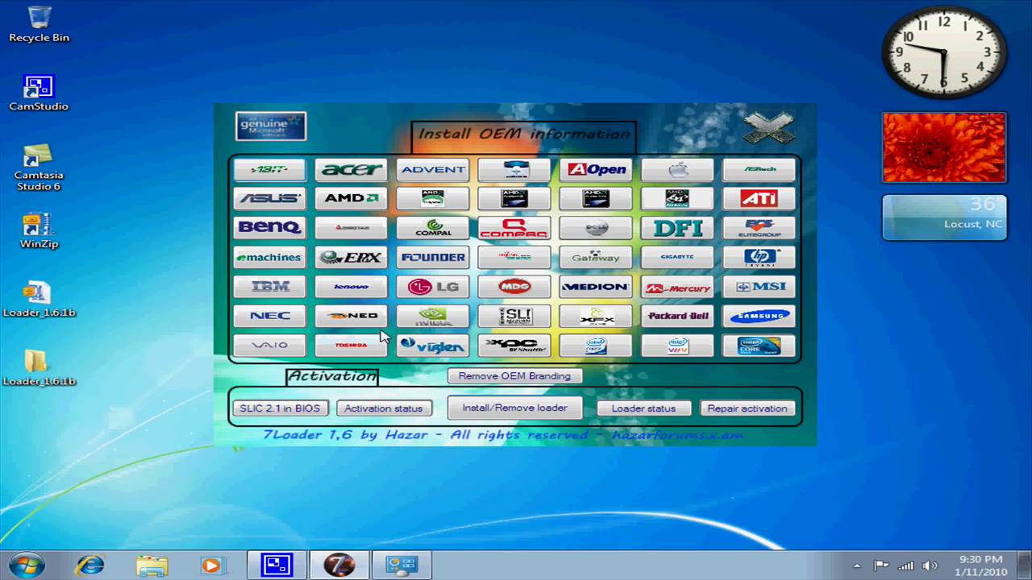
{"action": "right_click", "coordinate": [403, 567]}
{"action": "key", "text": "Escape"}
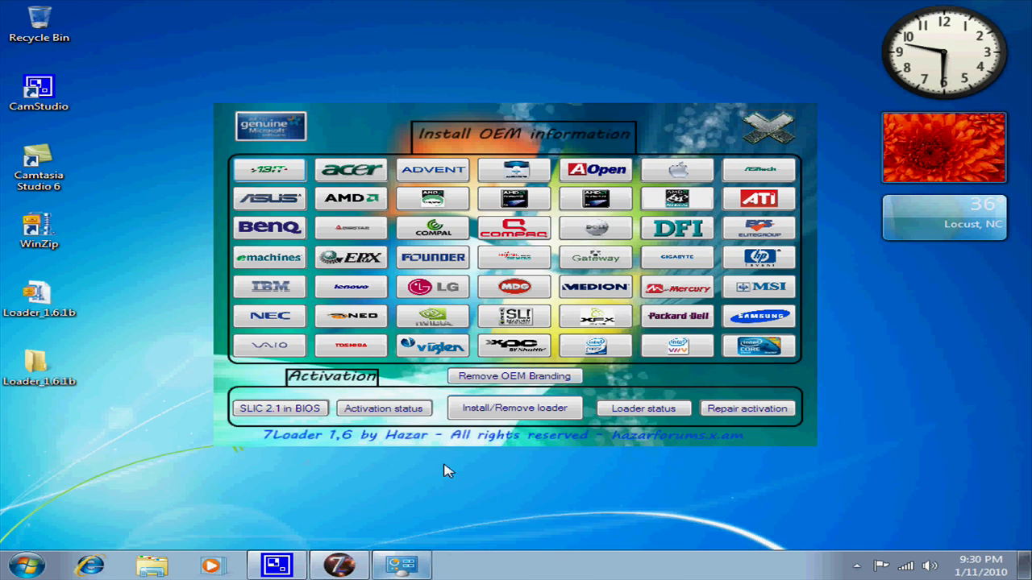
{"action": "left_click", "coordinate": [403, 566]}
Close the System window and install Dell OEM branding in 7Loader
{"action": "left_click", "coordinate": [1014, 9]}
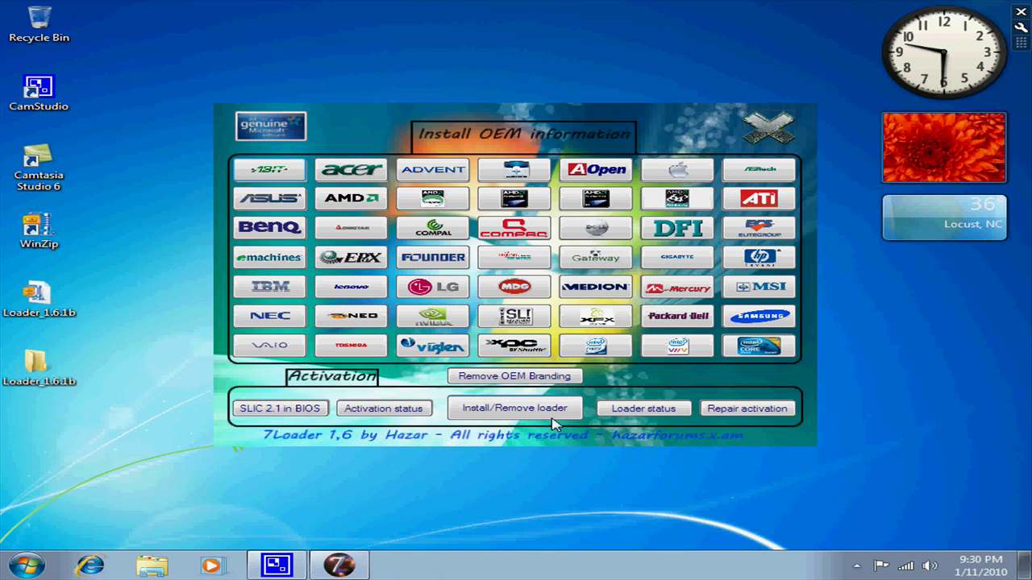
{"action": "left_click", "coordinate": [612, 240]}
{"action": "left_click", "coordinate": [583, 331]}
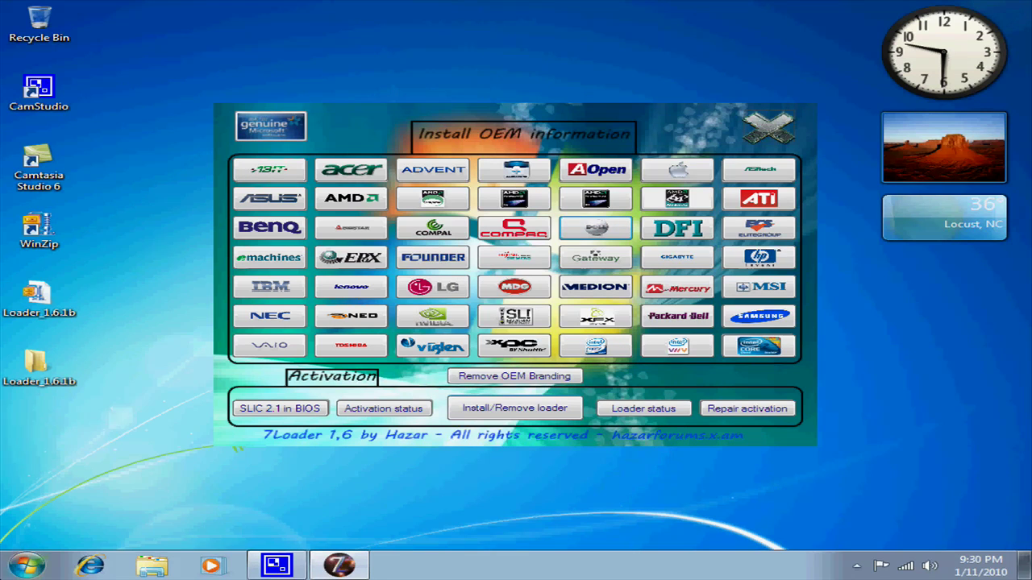
Check System properties for Dell as manufacturer with Dell support details, then close it
{"action": "key", "text": "super"}
{"action": "right_click", "coordinate": [346, 389]}
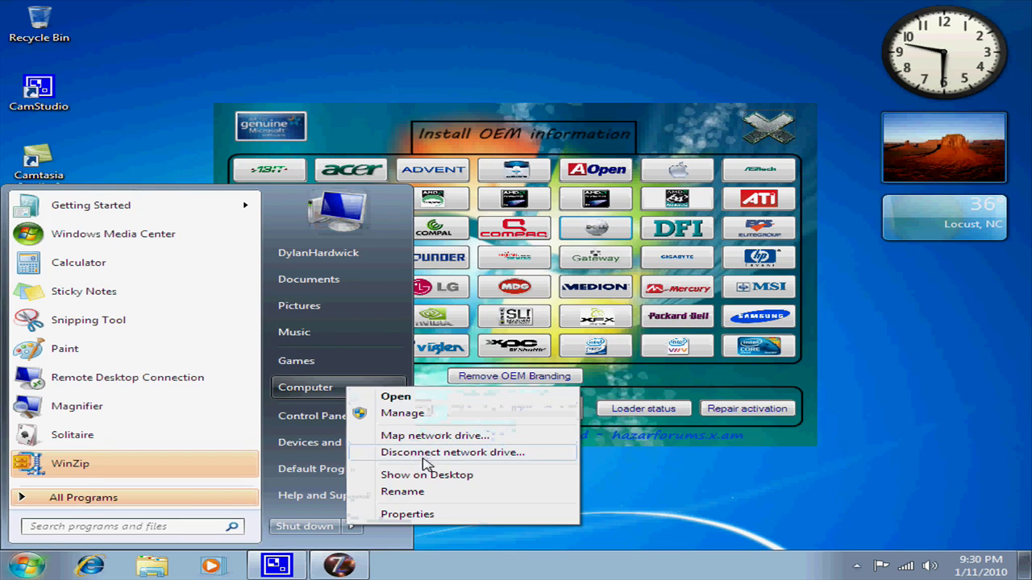
{"action": "left_click", "coordinate": [475, 514]}
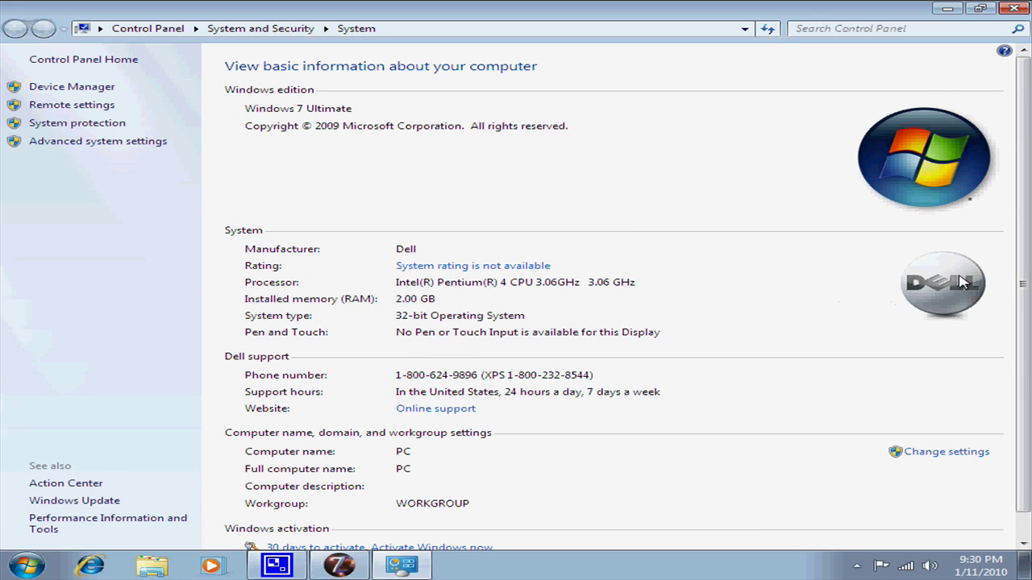
{"action": "scroll", "coordinate": [906, 320], "scroll_direction": "down", "scroll_amount": 1}
{"action": "scroll", "coordinate": [903, 320], "scroll_direction": "up", "scroll_amount": 1}
{"action": "scroll", "coordinate": [911, 320], "scroll_direction": "down", "scroll_amount": 1}
{"action": "scroll", "coordinate": [910, 320], "scroll_direction": "up", "scroll_amount": 1}
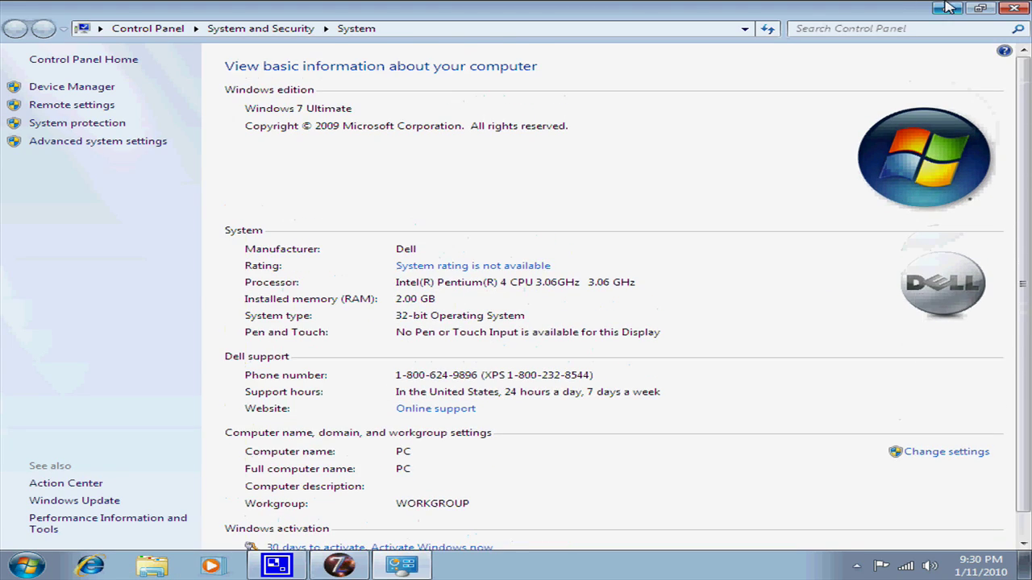
{"action": "left_click", "coordinate": [1013, 7]}
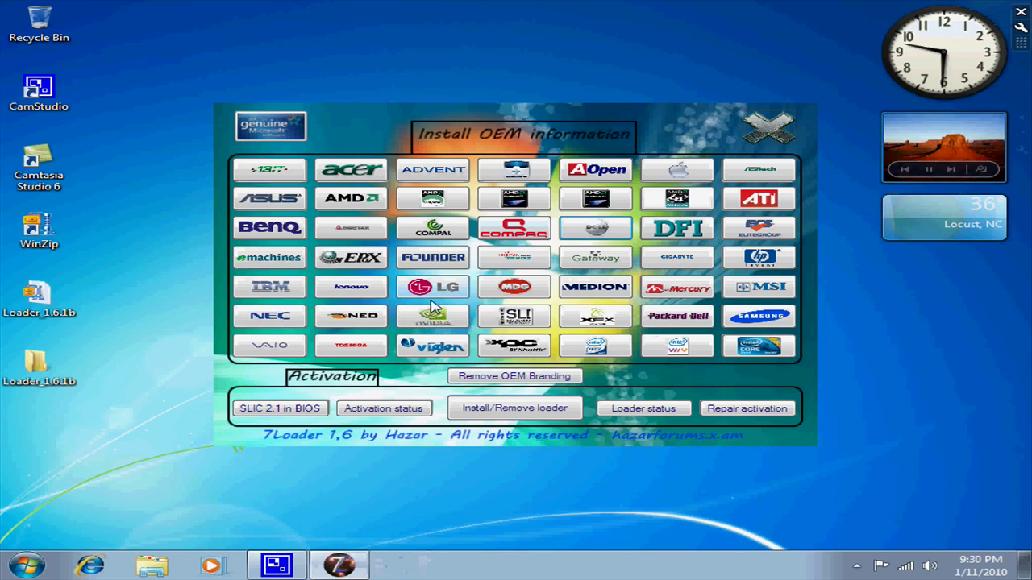
Install Apple OEM branding and check that System properties lists Apple as manufacturer
{"action": "left_click", "coordinate": [675, 170]}
{"action": "left_click", "coordinate": [586, 332]}
{"action": "left_click", "coordinate": [27, 566]}
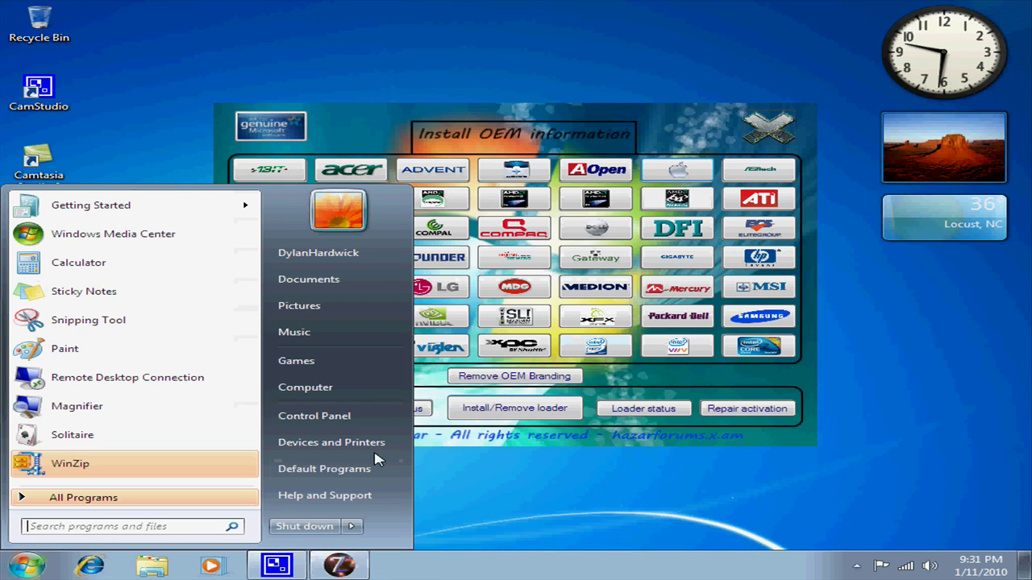
{"action": "right_click", "coordinate": [384, 391]}
{"action": "left_click", "coordinate": [451, 513]}
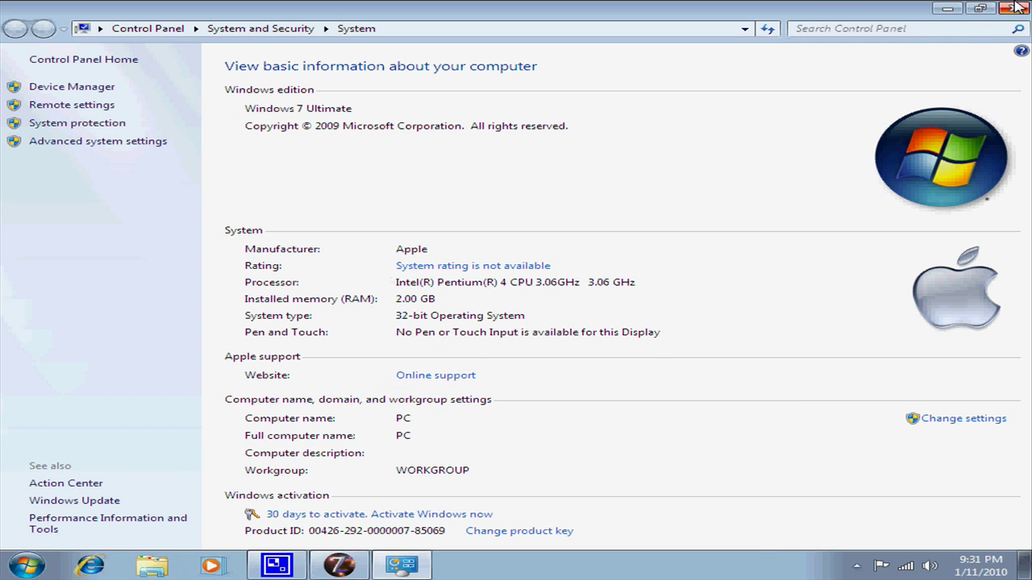
{"action": "left_click", "coordinate": [1011, 8]}
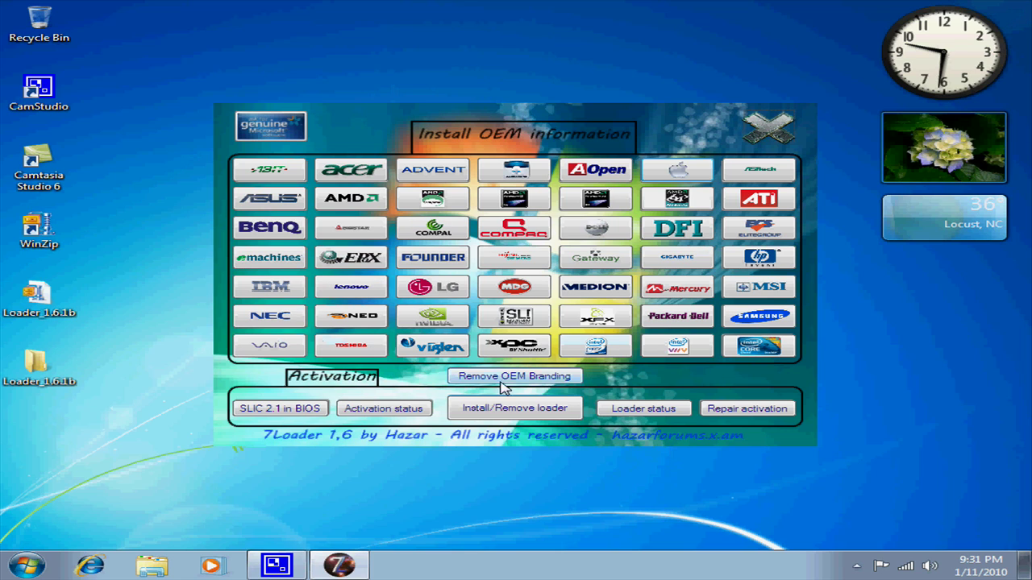
{"action": "left_click", "coordinate": [595, 345]}
Dismiss the success message and review the current branding in System properties
{"action": "left_click", "coordinate": [586, 332]}
{"action": "left_click", "coordinate": [27, 566]}
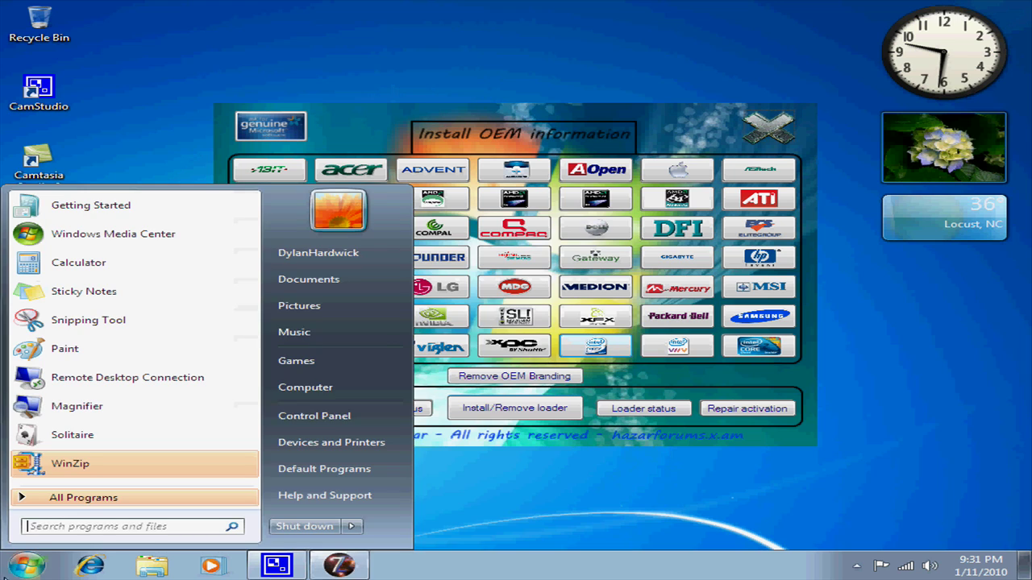
{"action": "right_click", "coordinate": [282, 389]}
{"action": "left_click", "coordinate": [472, 511]}
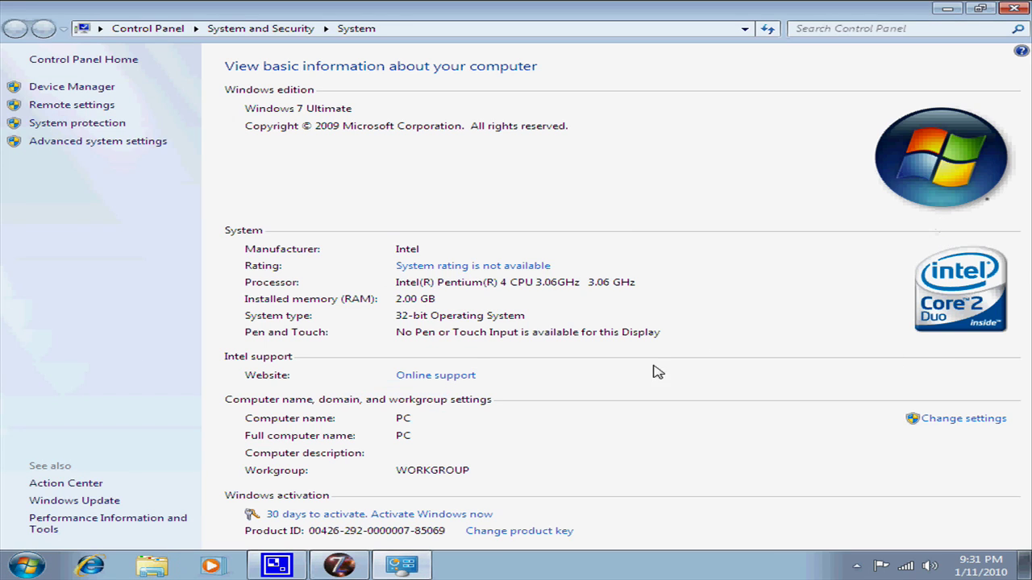
{"action": "left_click", "coordinate": [1013, 8]}
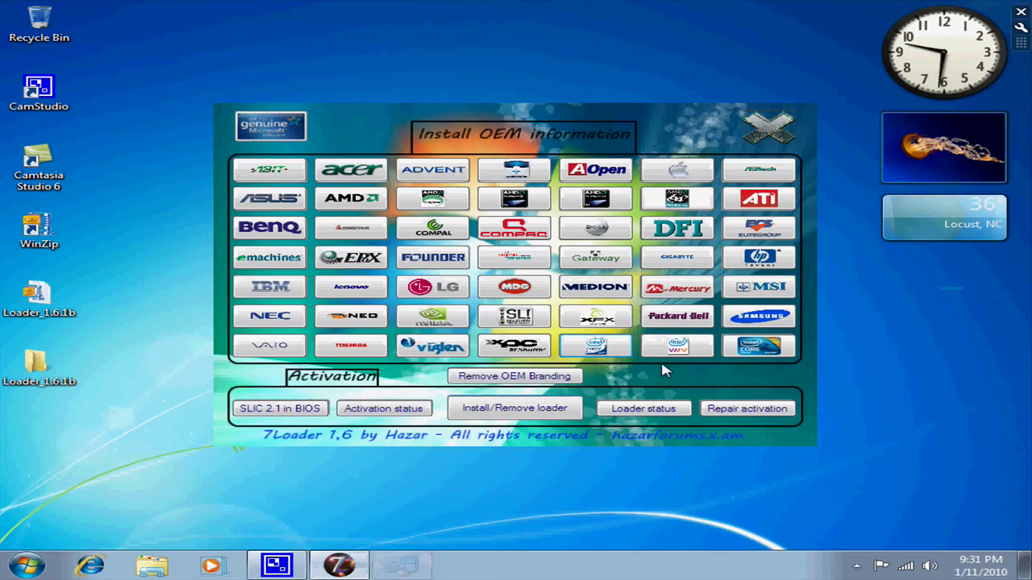
Remove the OEM branding and confirm in System properties that it is gone
{"action": "left_click", "coordinate": [516, 379]}
{"action": "left_click", "coordinate": [604, 338]}
{"action": "left_click", "coordinate": [27, 566]}
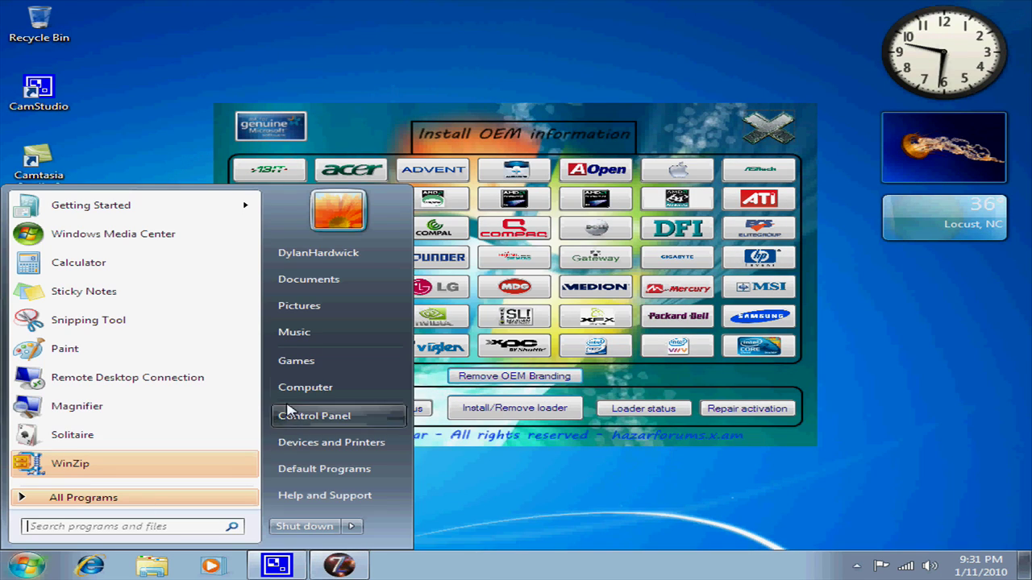
{"action": "right_click", "coordinate": [305, 392]}
{"action": "left_click", "coordinate": [451, 522]}
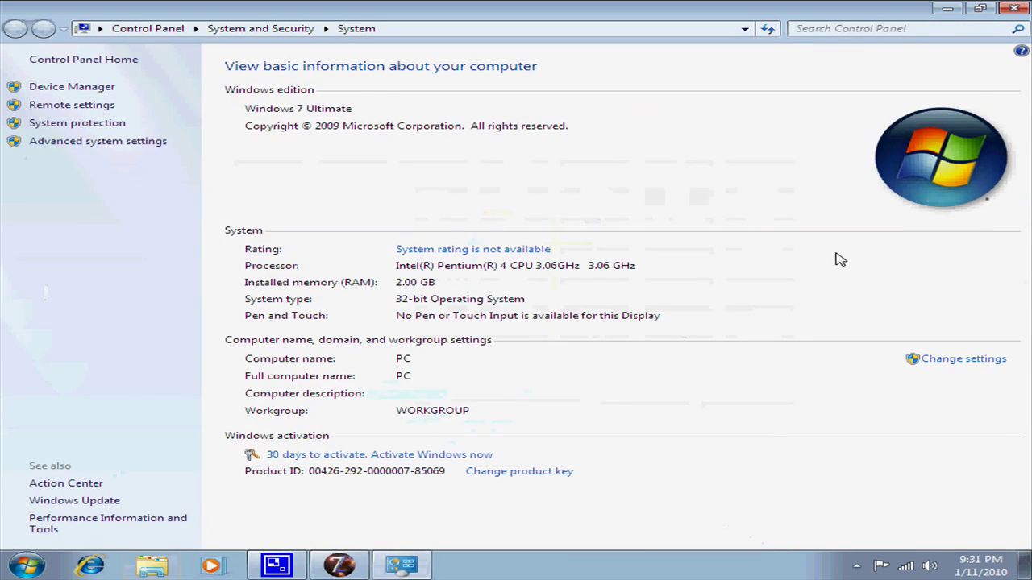
{"action": "left_click", "coordinate": [1013, 8]}
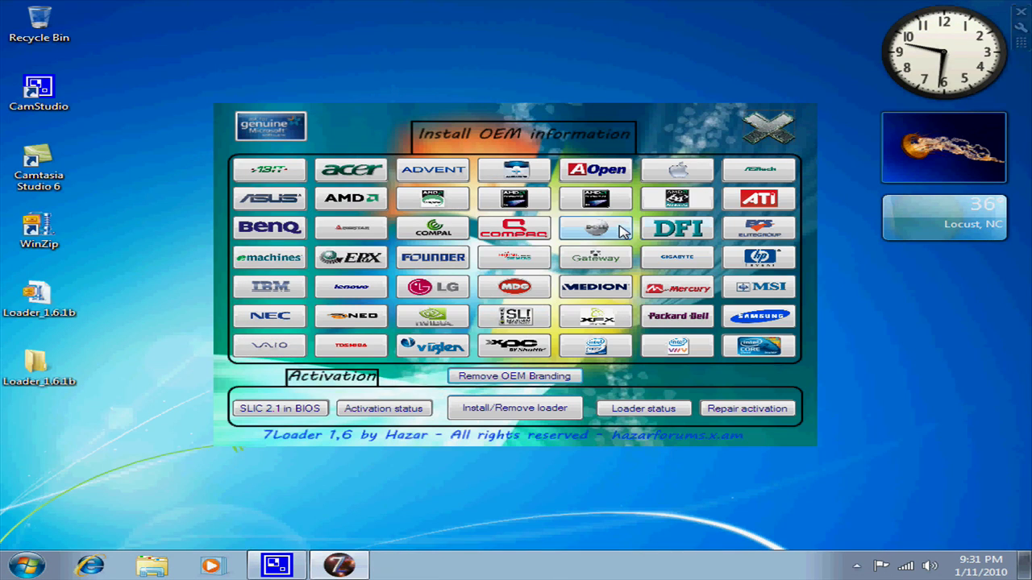
Install Dell OEM information and check that System properties shows Dell branding
{"action": "left_click", "coordinate": [600, 285]}
{"action": "left_click", "coordinate": [586, 334]}
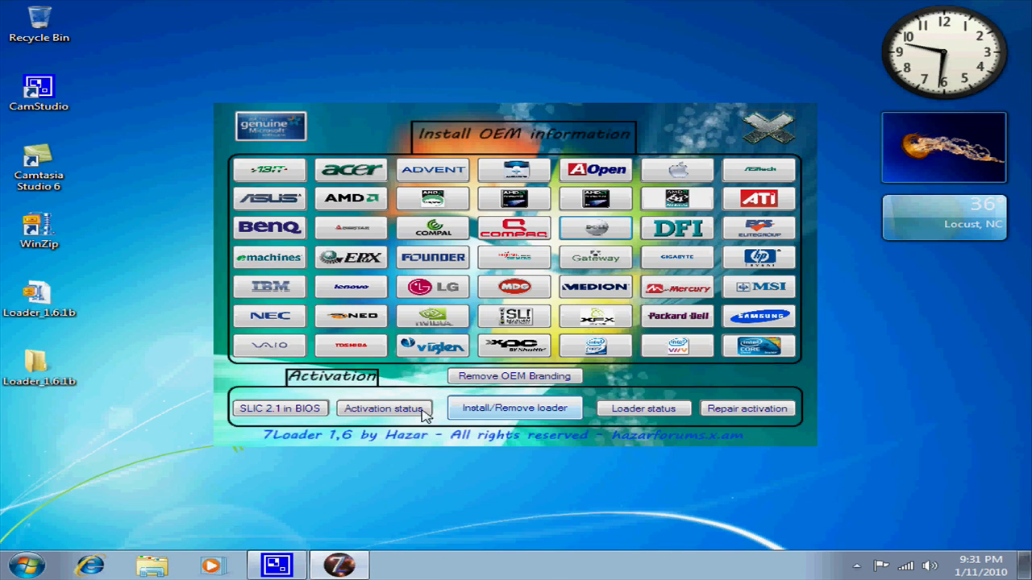
{"action": "left_click", "coordinate": [27, 566]}
{"action": "left_click", "coordinate": [322, 389]}
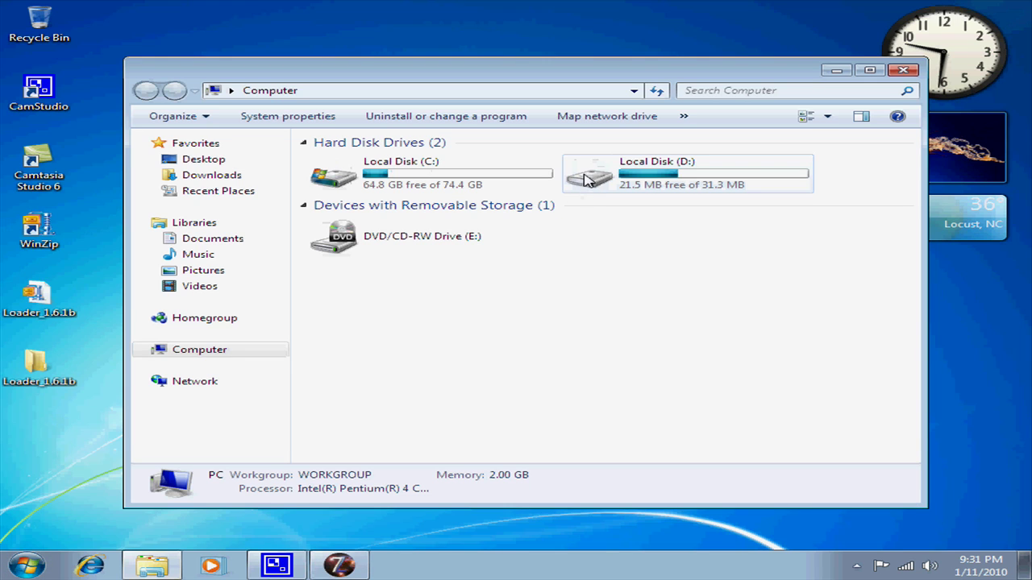
{"action": "left_click", "coordinate": [903, 69]}
{"action": "left_click", "coordinate": [27, 566]}
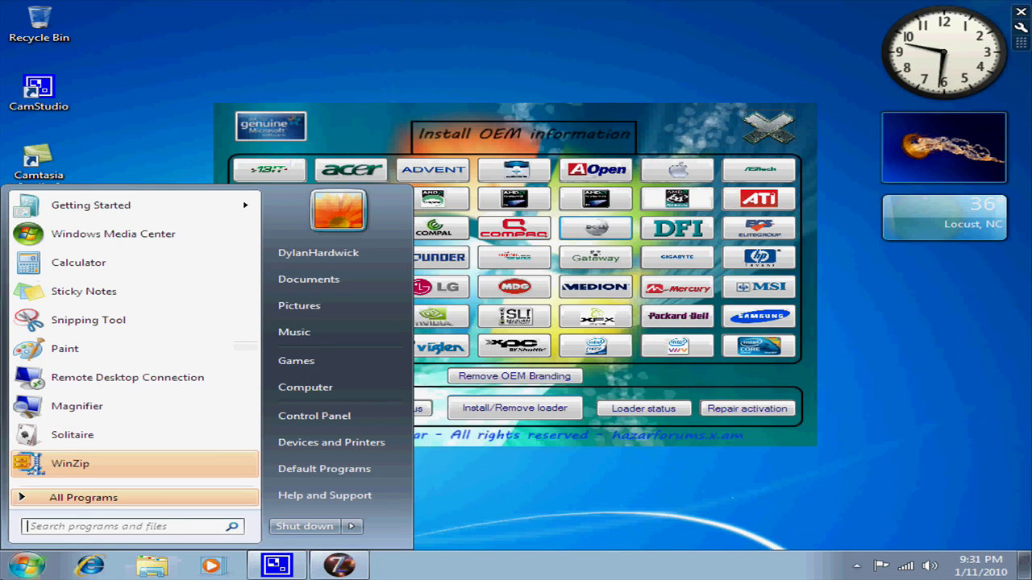
{"action": "right_click", "coordinate": [321, 387]}
{"action": "left_click", "coordinate": [476, 514]}
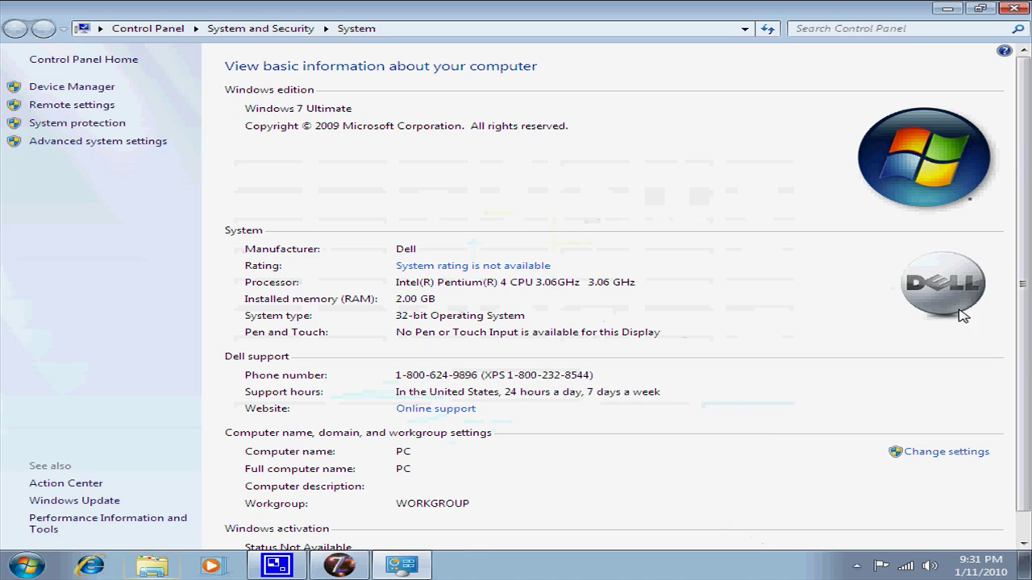
{"action": "left_click", "coordinate": [1013, 9]}
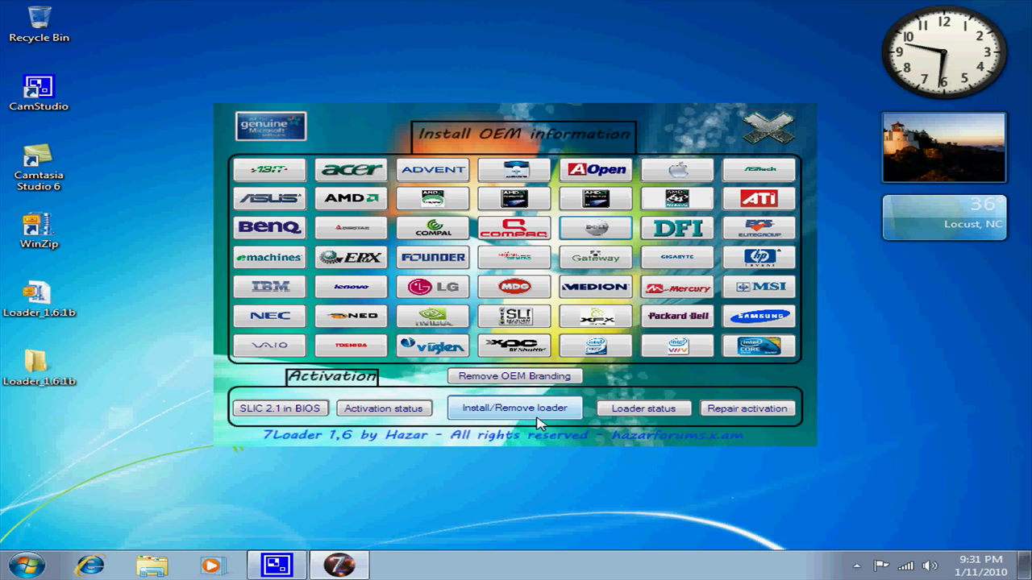
Install the activation loader, accept the restart notice, and open the screen recorder's tray options
{"action": "left_click", "coordinate": [509, 403]}
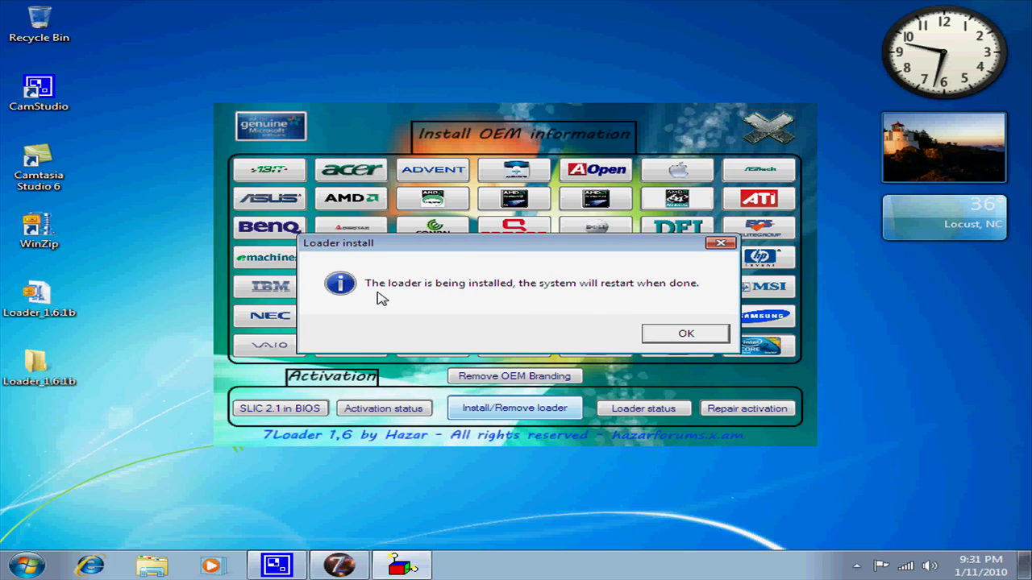
{"action": "left_click", "coordinate": [660, 339]}
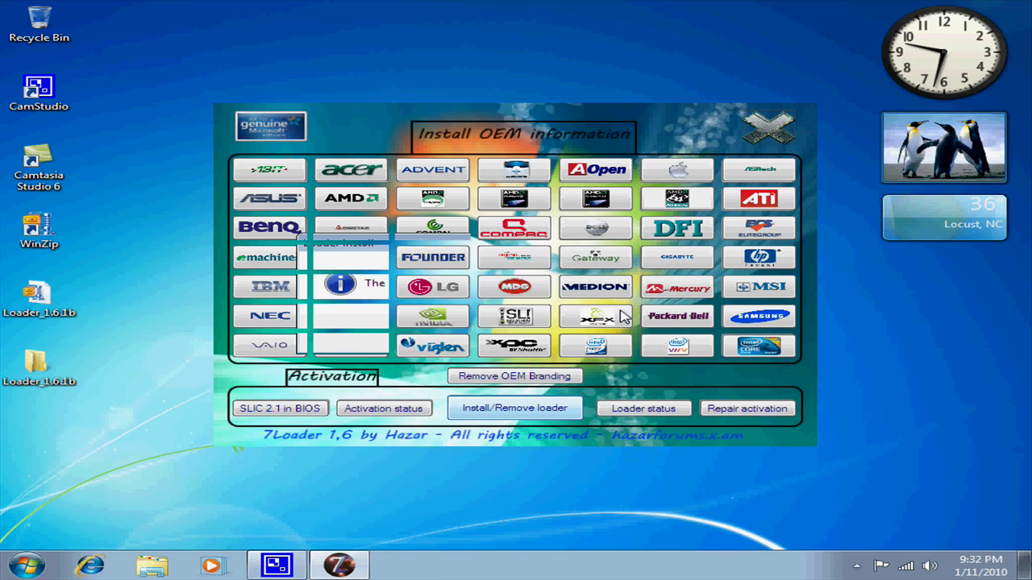
{"action": "left_click", "coordinate": [857, 567]}
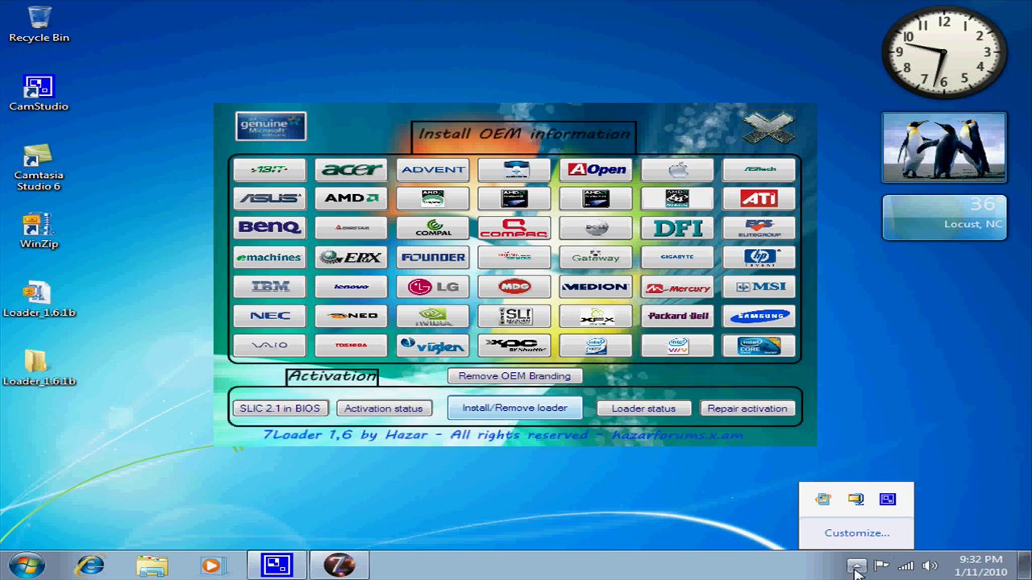
{"action": "right_click", "coordinate": [897, 498]}
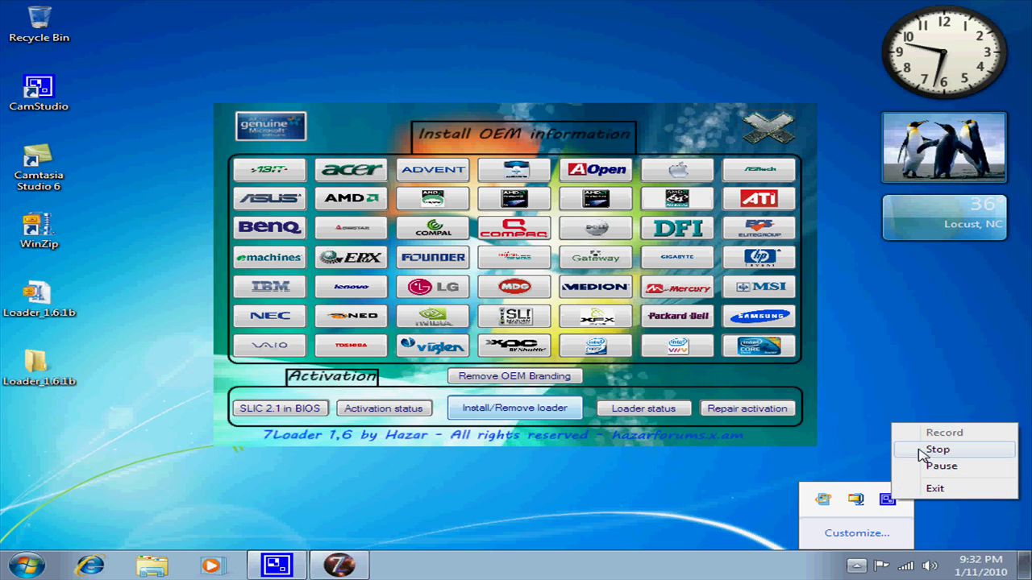
{"action": "left_click", "coordinate": [920, 452]}
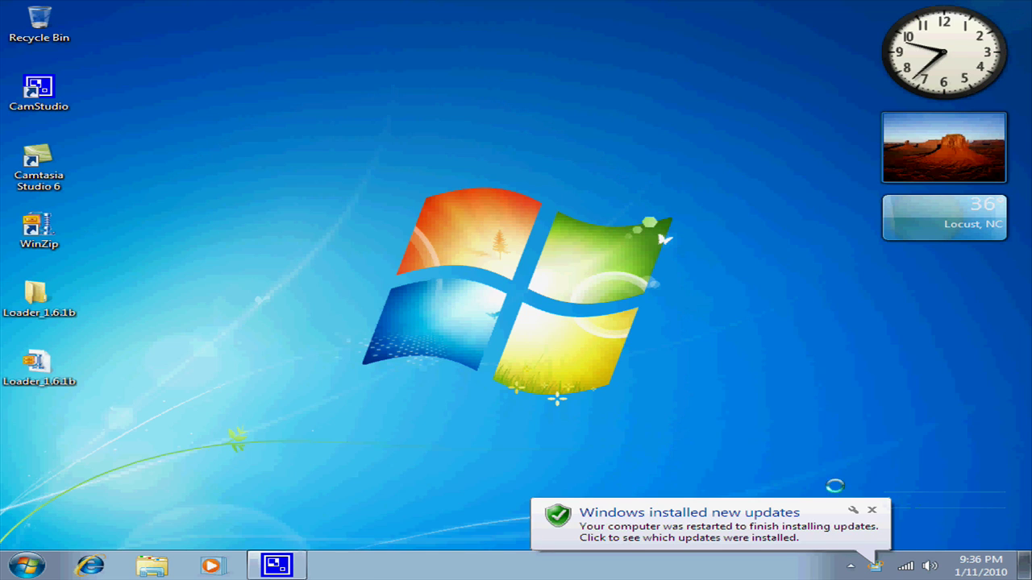
{"action": "left_click", "coordinate": [27, 566]}
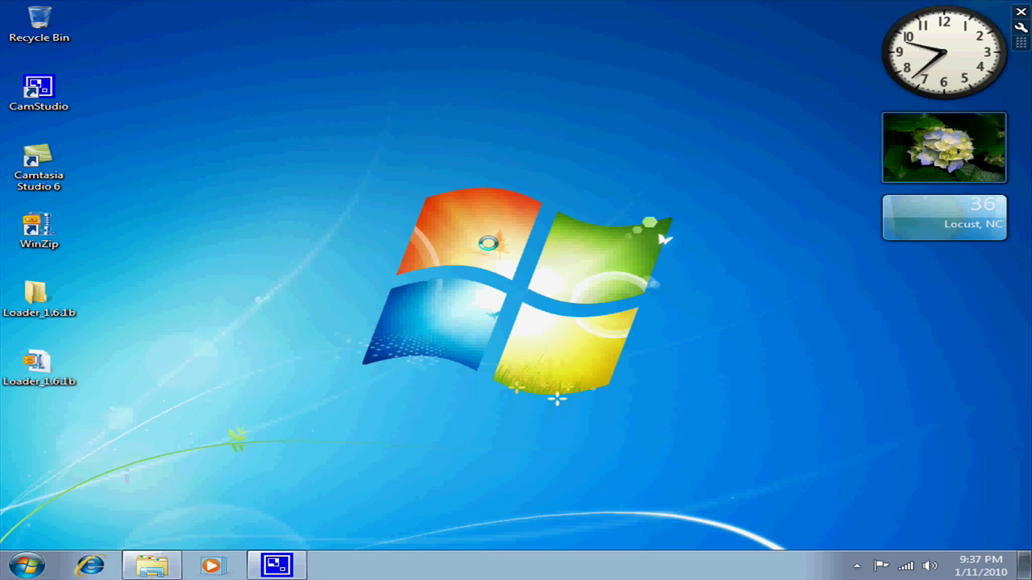
{"action": "left_click", "coordinate": [27, 565]}
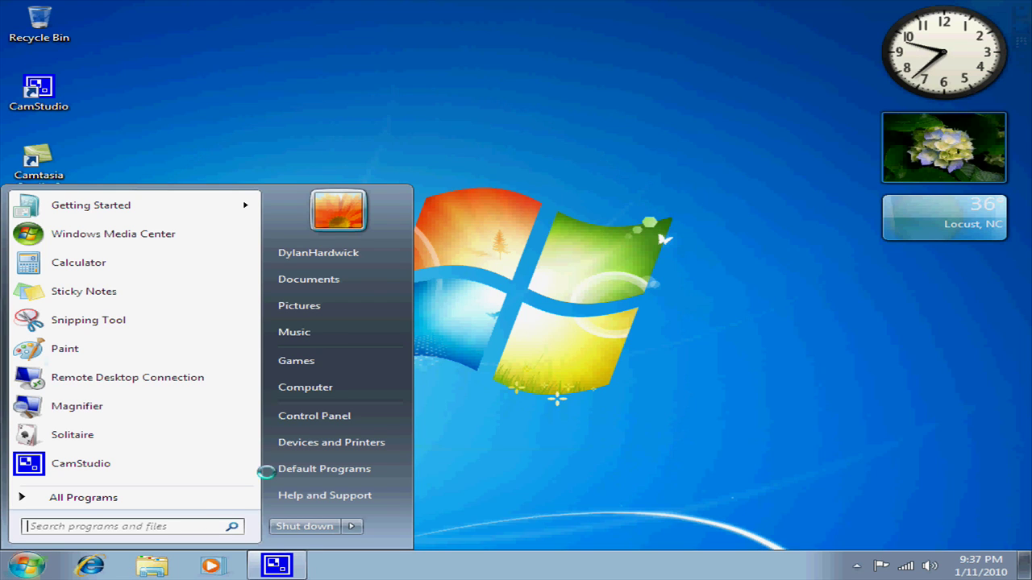
{"action": "right_click", "coordinate": [305, 388]}
{"action": "left_click", "coordinate": [448, 516]}
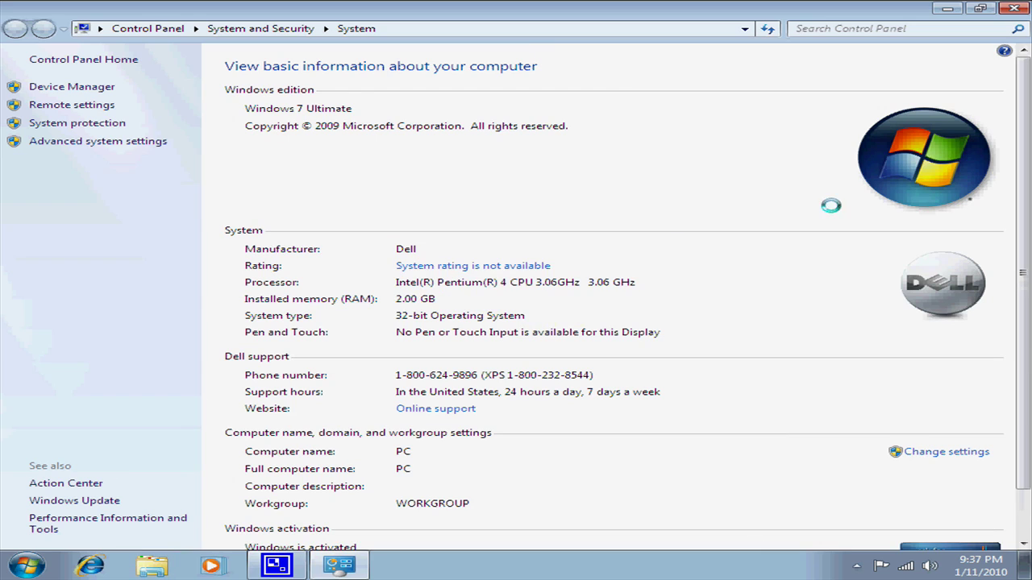
{"action": "scroll", "coordinate": [887, 290], "scroll_direction": "down", "scroll_amount": 2}
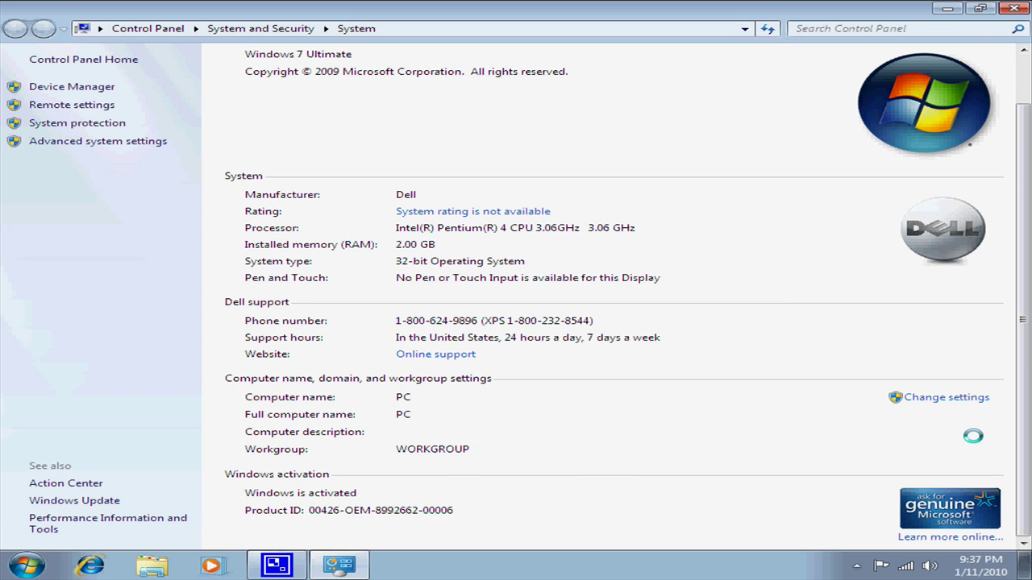
{"action": "left_click", "coordinate": [1013, 8]}
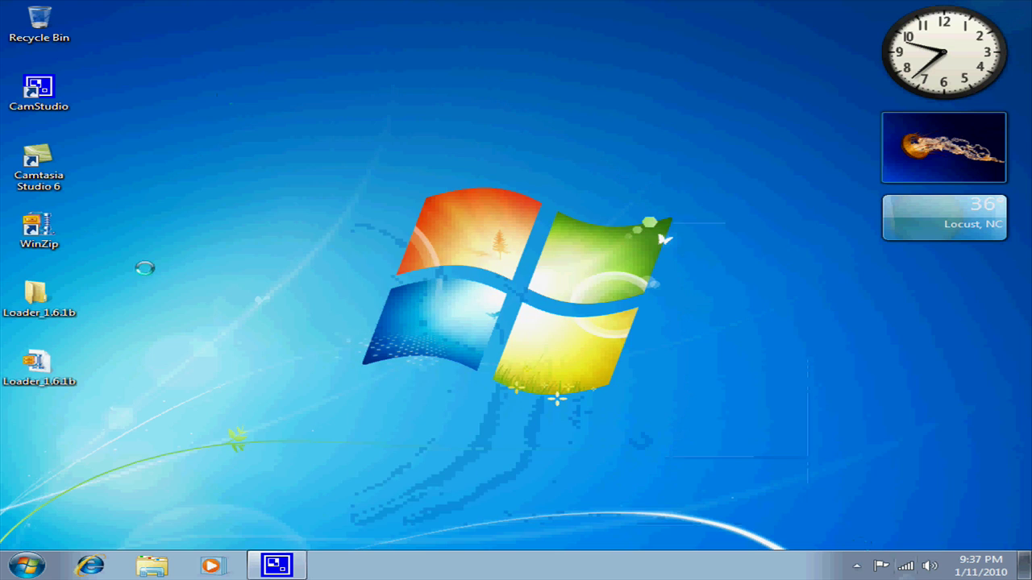
Select the Loader_1.6.1b desktop icon, open and close the Start menu, then show hidden tray icons
{"action": "left_click", "coordinate": [36, 366]}
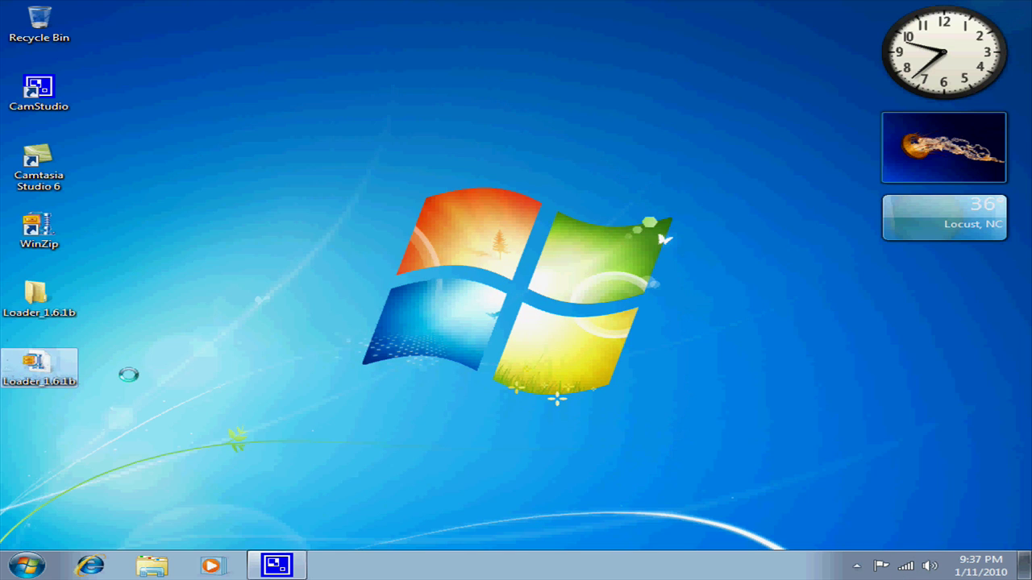
{"action": "left_click", "coordinate": [25, 566]}
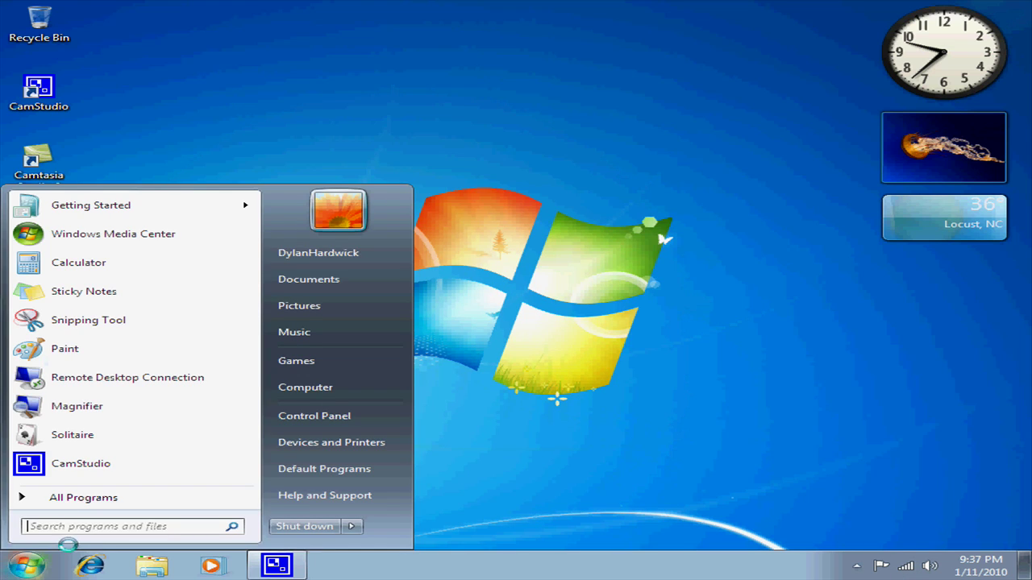
{"action": "left_click", "coordinate": [566, 467]}
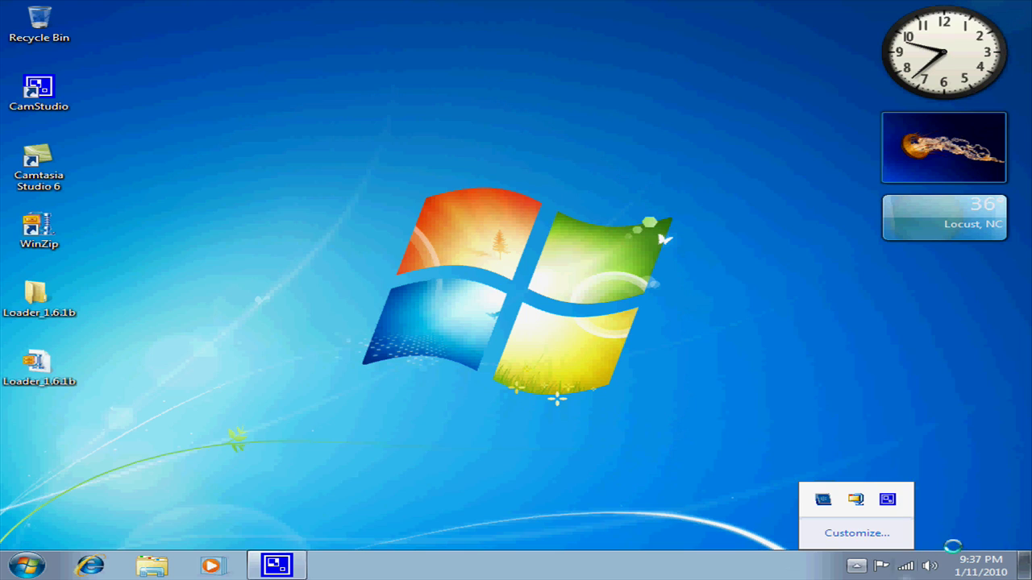
{"action": "left_click", "coordinate": [856, 565]}
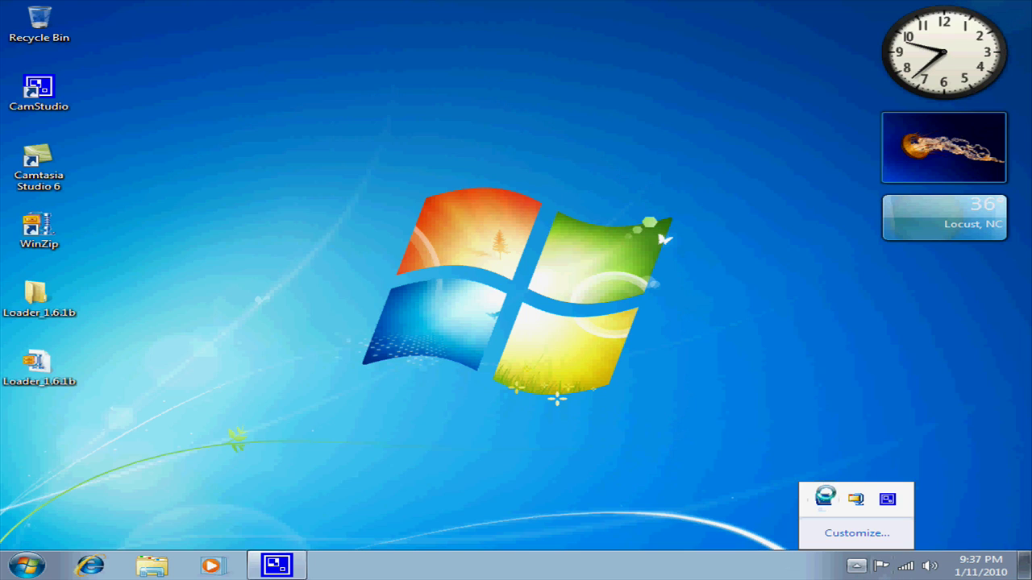